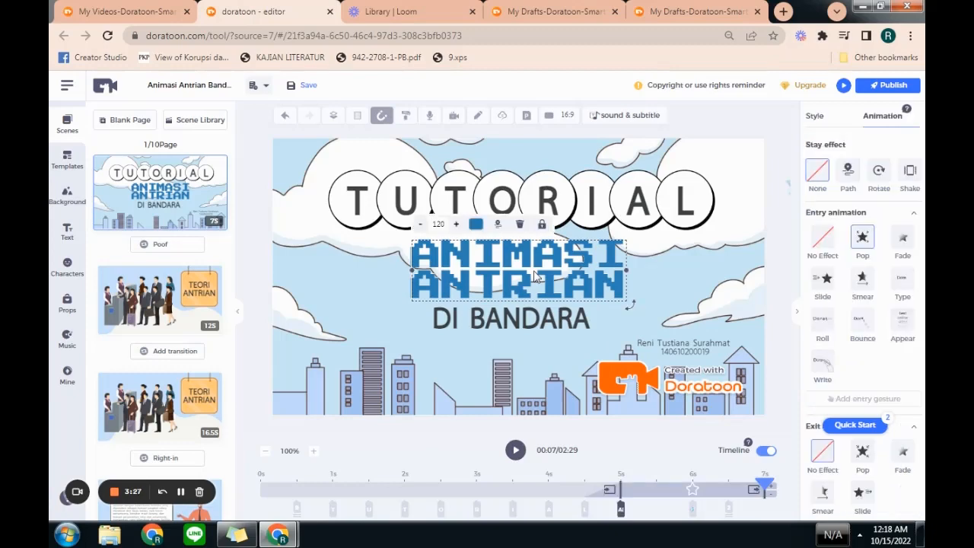
Review the text style settings and available fonts for the ANIMASI ANTRIAN title
left_click(814, 119)
left_click(895, 124)
left_click(816, 120)
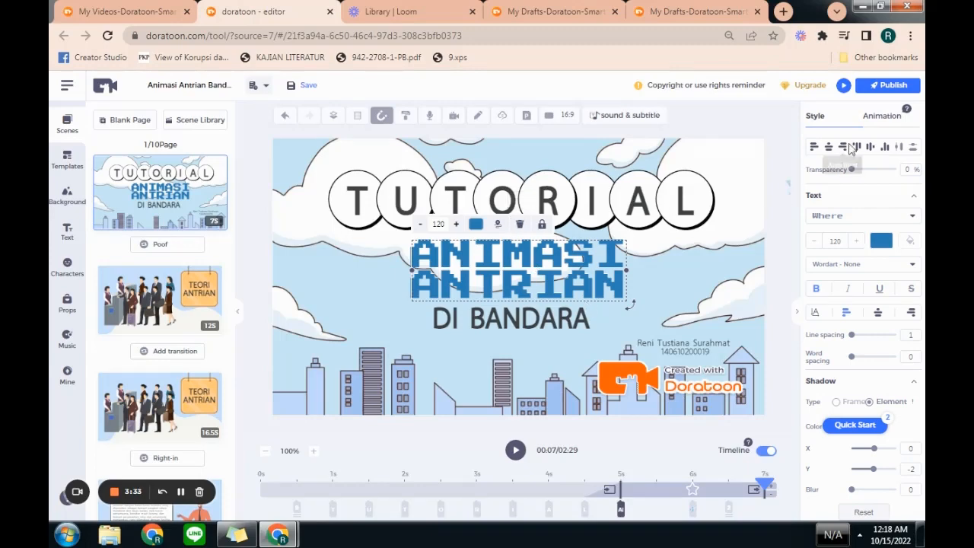
left_click(912, 219)
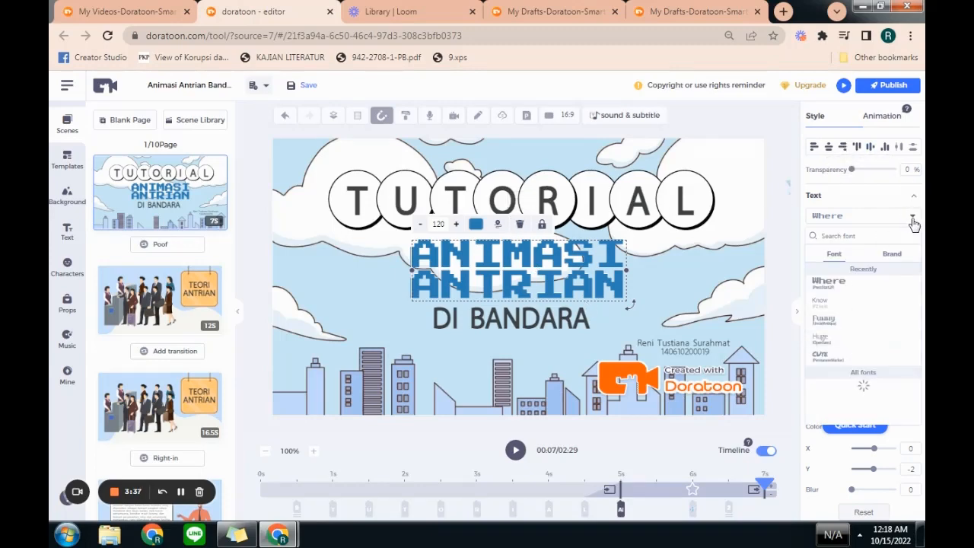
left_click(912, 219)
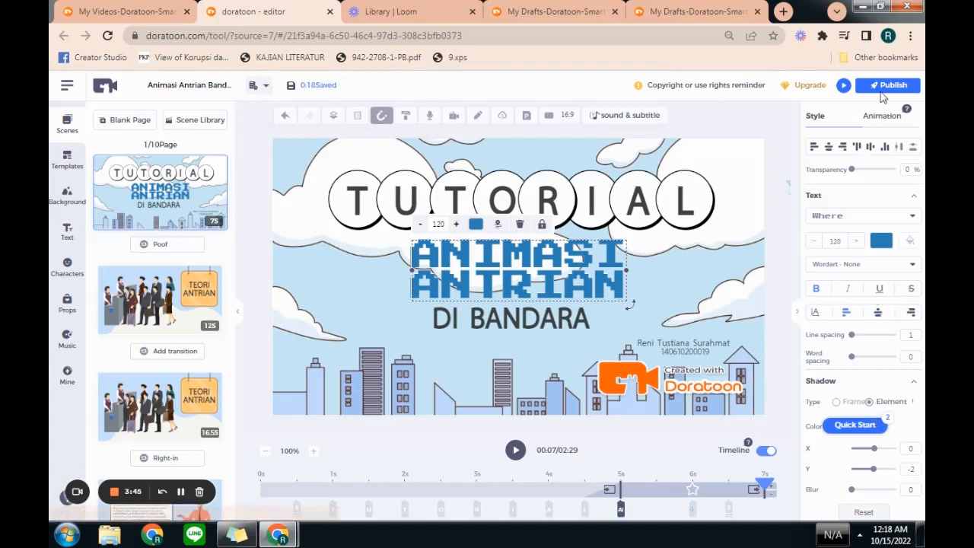
Apply the Pop entry animation to the ANIMASI ANTRIAN title and extend the first scene's duration to 8 seconds
left_click(883, 117)
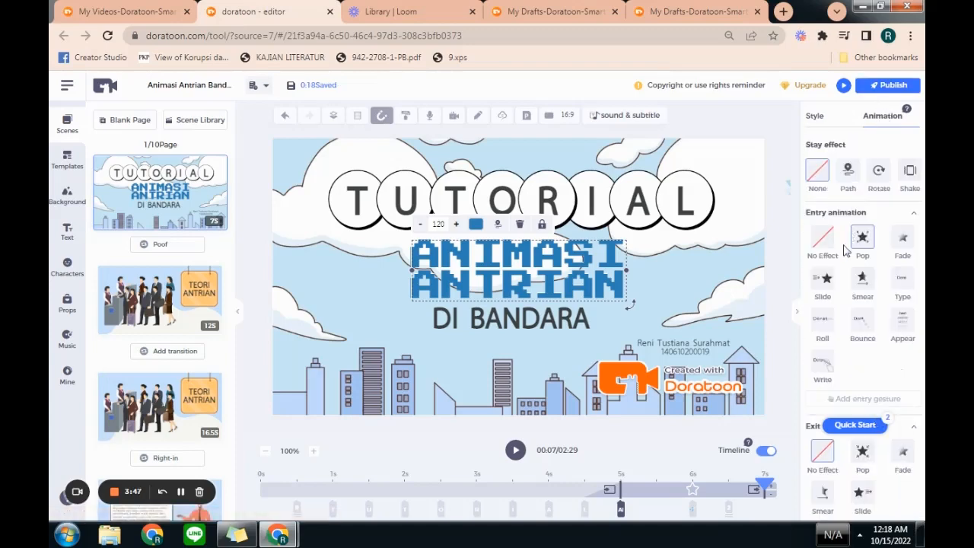
left_click(864, 237)
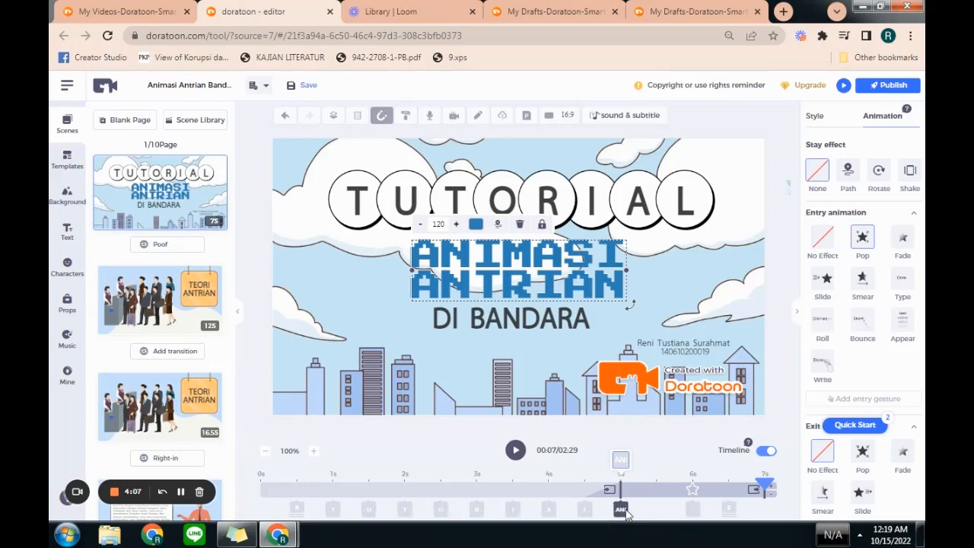
mouse_move(626, 515)
left_mouse_down()
mouse_move(653, 515)
mouse_move(621, 515)
left_mouse_up()
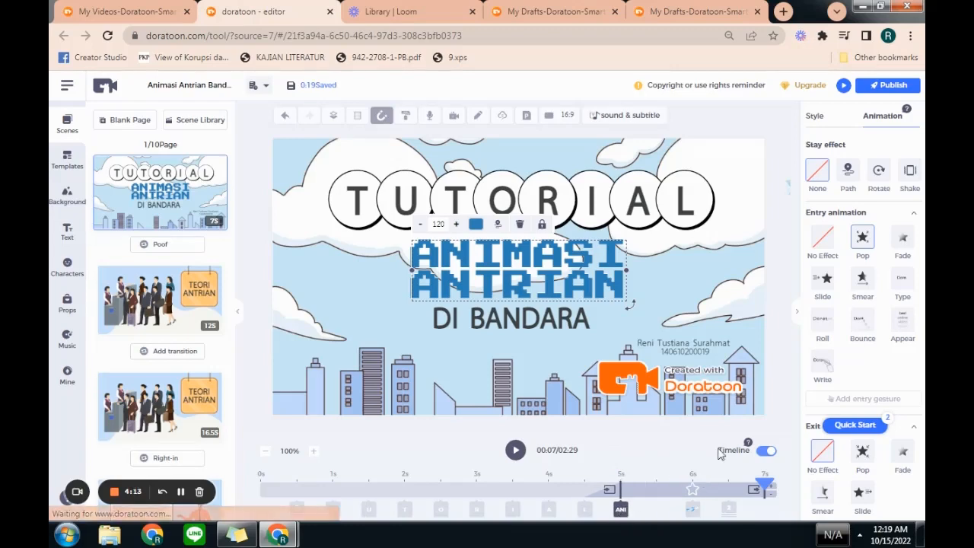
left_click(772, 491)
left_click(772, 491)
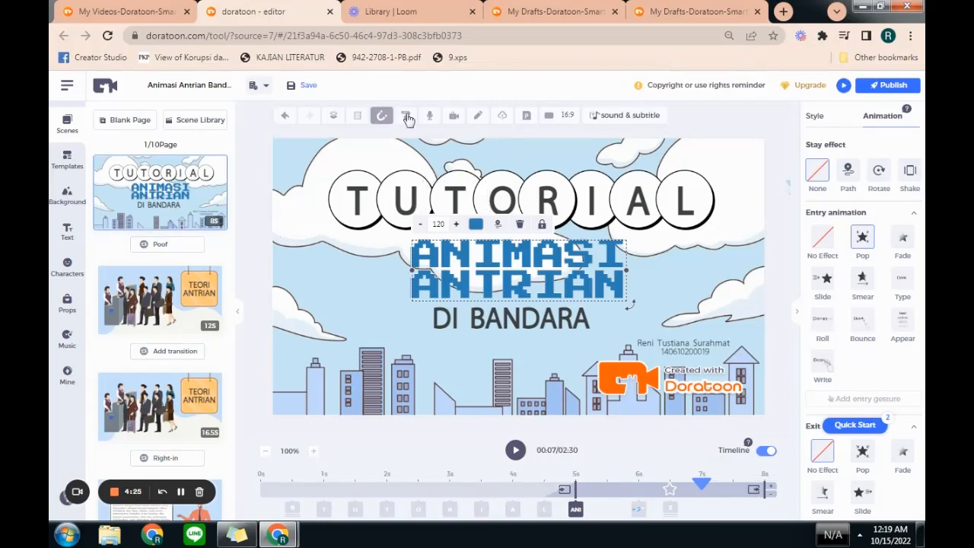
Examine the editing tools and the dubbing methods for text-to-speech, uploaded or recorded audio, and close the dubbing options
left_click(333, 117)
left_click(382, 118)
left_click(430, 118)
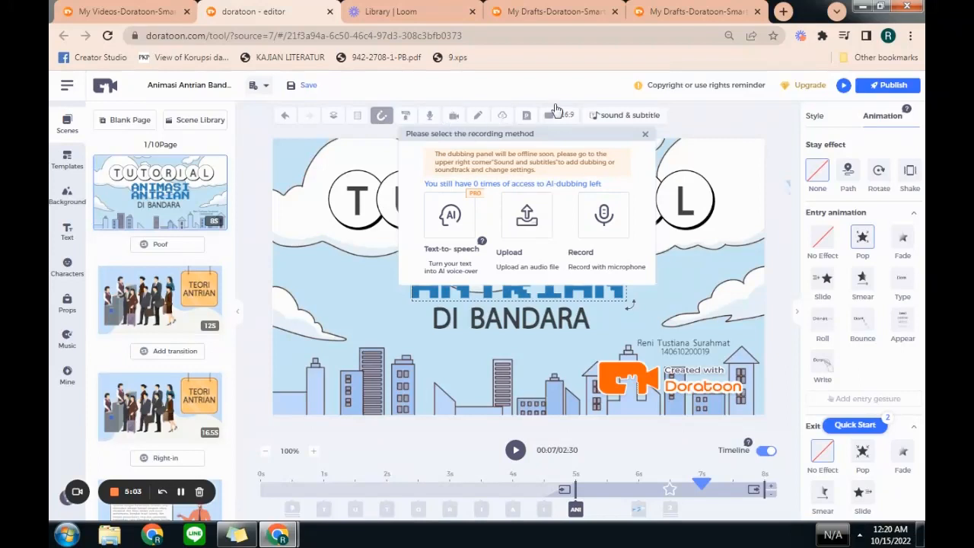
left_click(675, 119)
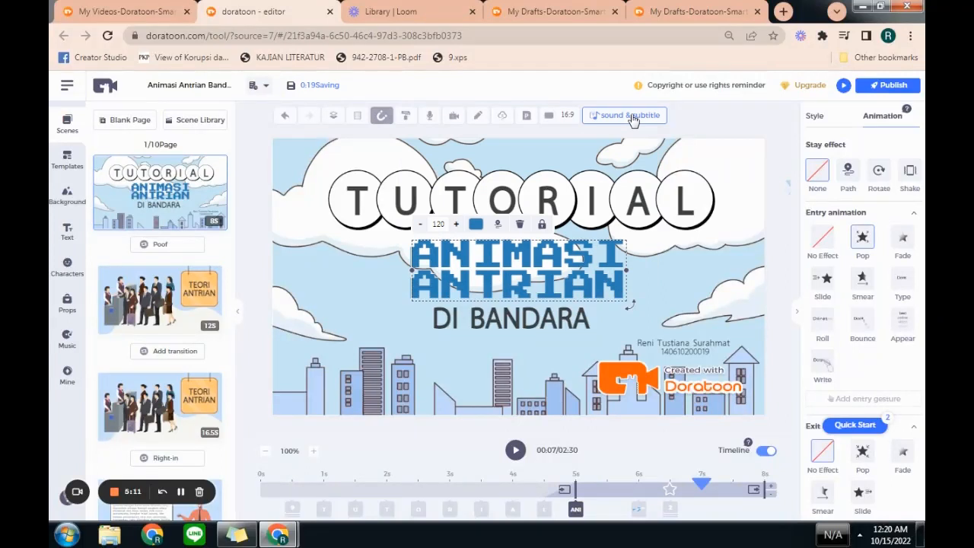
Preview the second scene and inspect the path animation settings of the couple with the purple suitcase
left_click(169, 318)
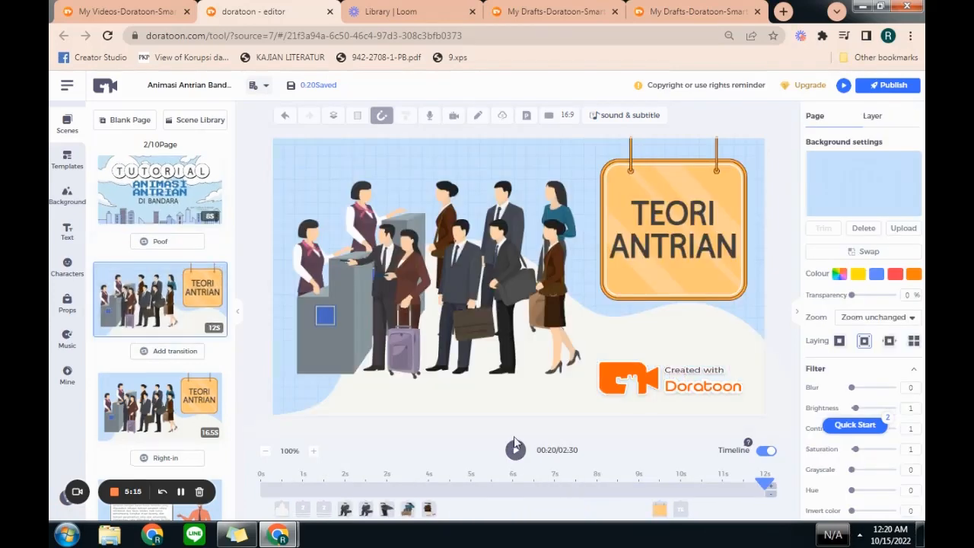
left_click(515, 451)
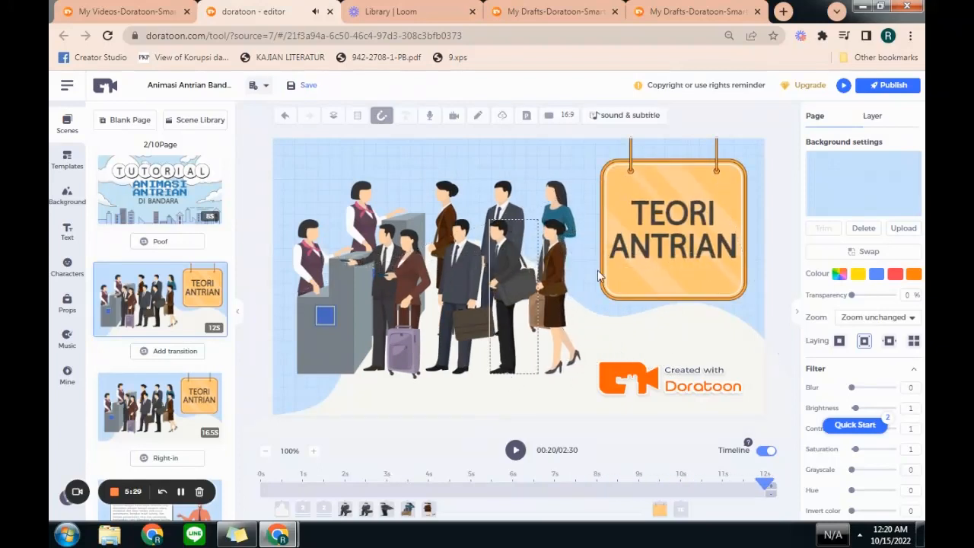
left_click(411, 291)
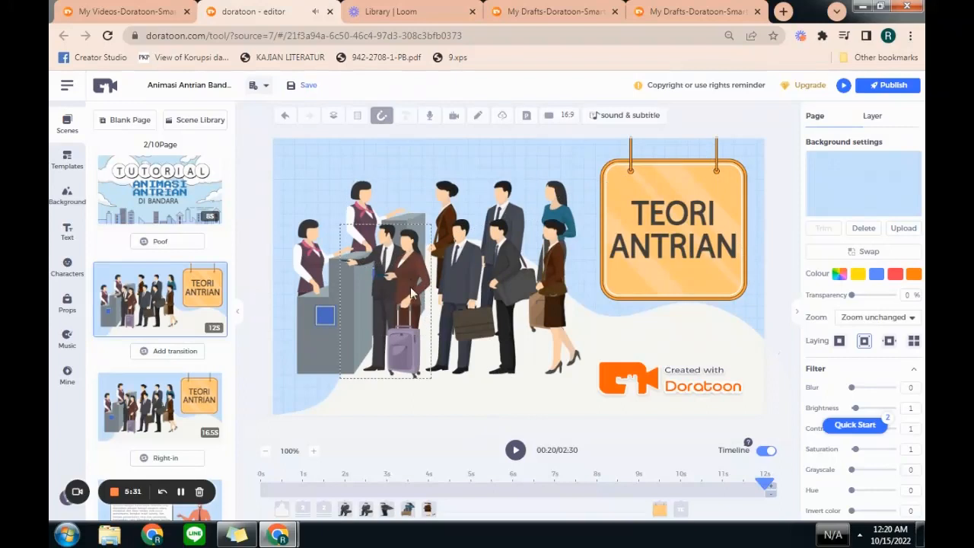
left_click(411, 292)
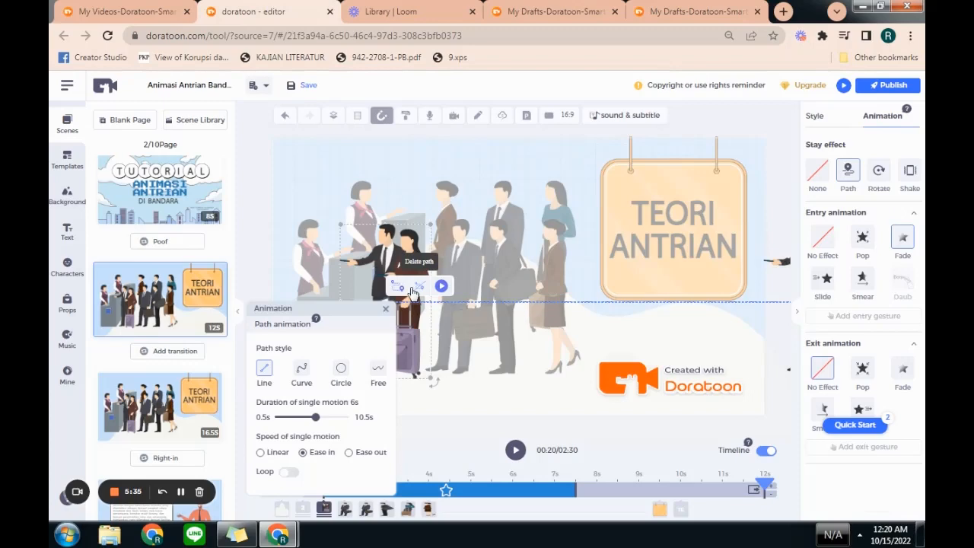
left_click(418, 184)
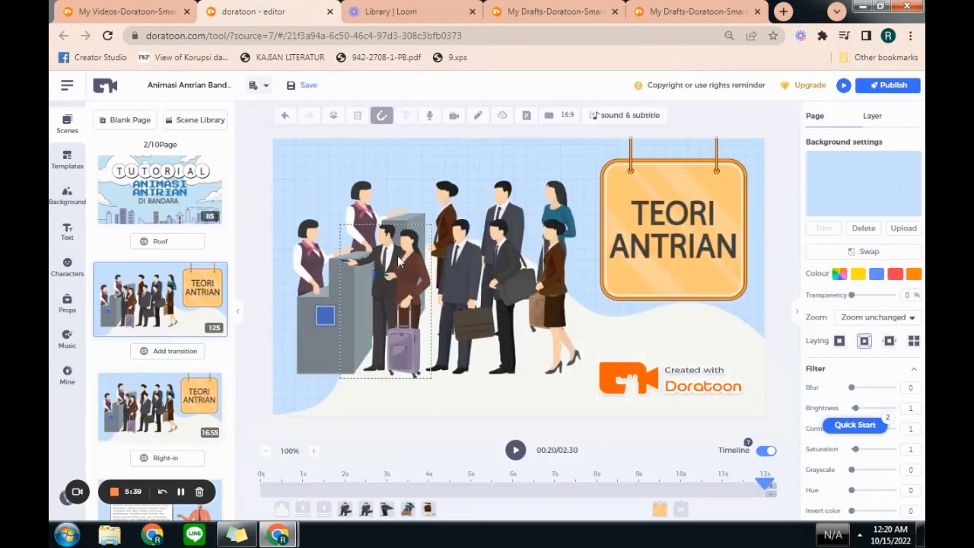
left_click(399, 261)
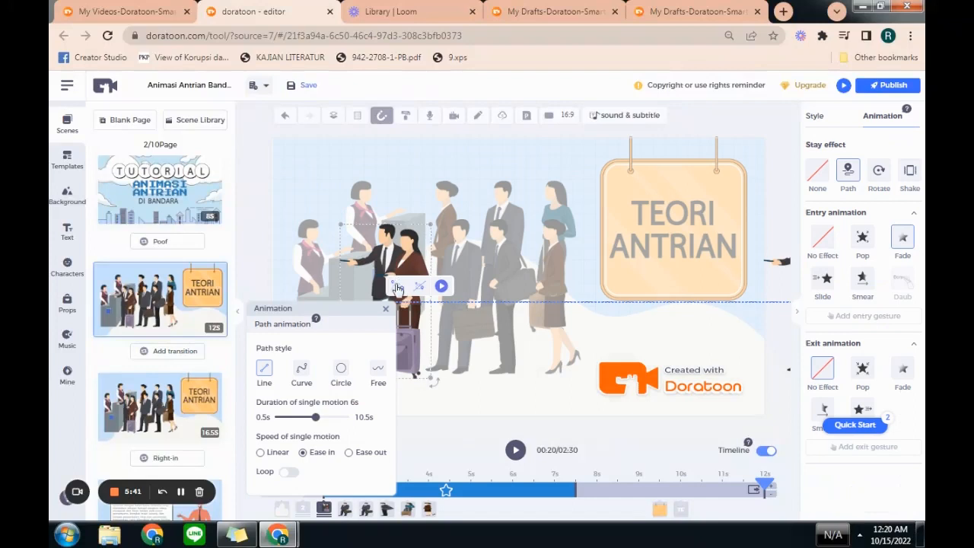
Try the Curve path style for the couple with the end point moved beside the counters, and undo the changes
left_click(265, 373)
left_click(302, 372)
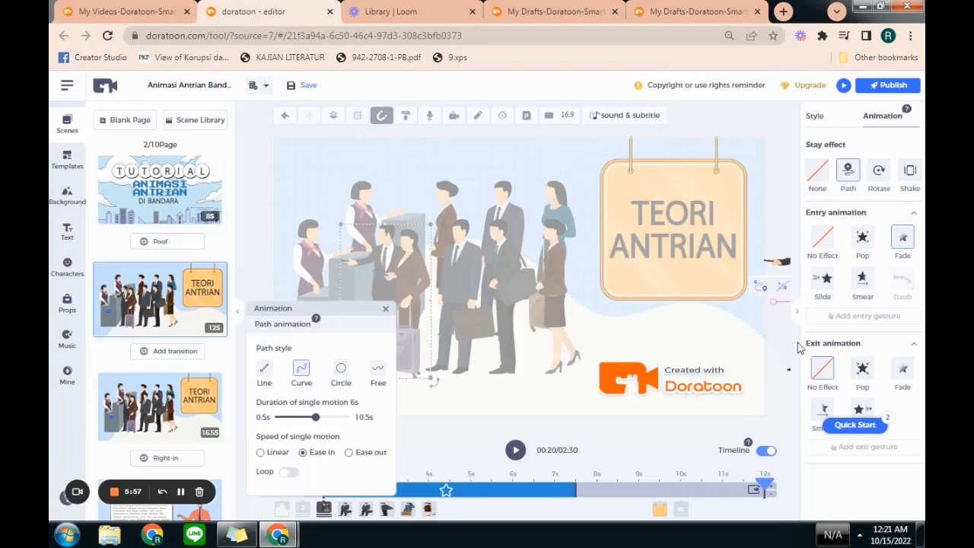
left_click_drag(772, 304, 427, 240)
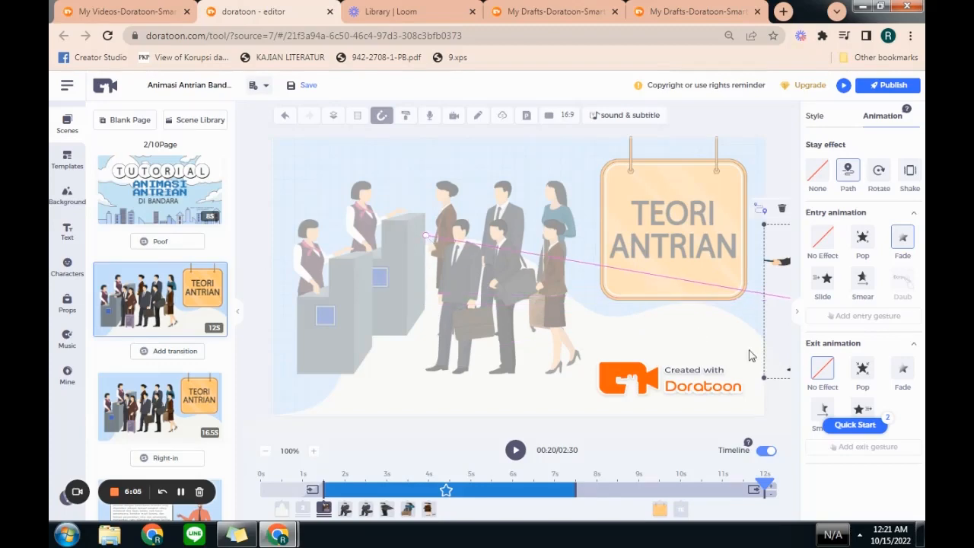
key("ctrl+z")
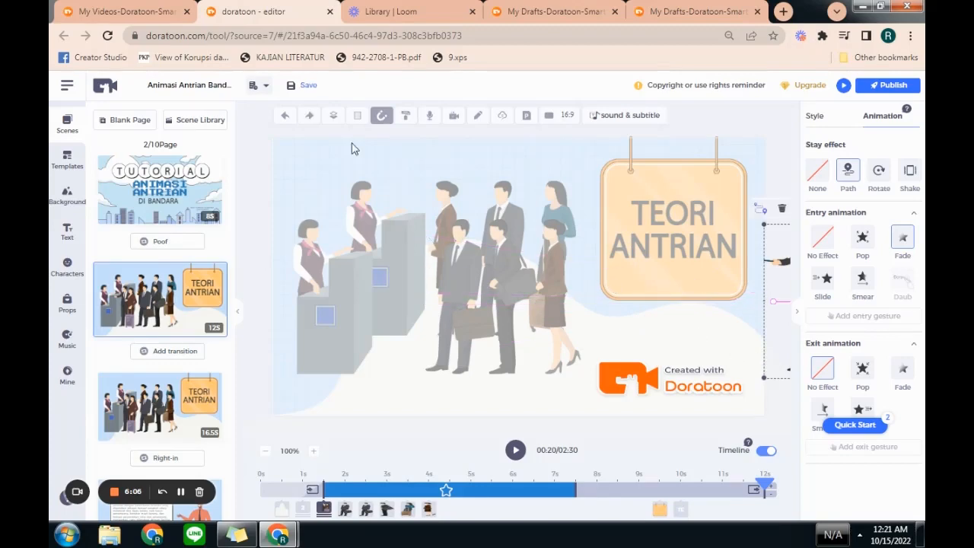
left_click(284, 118)
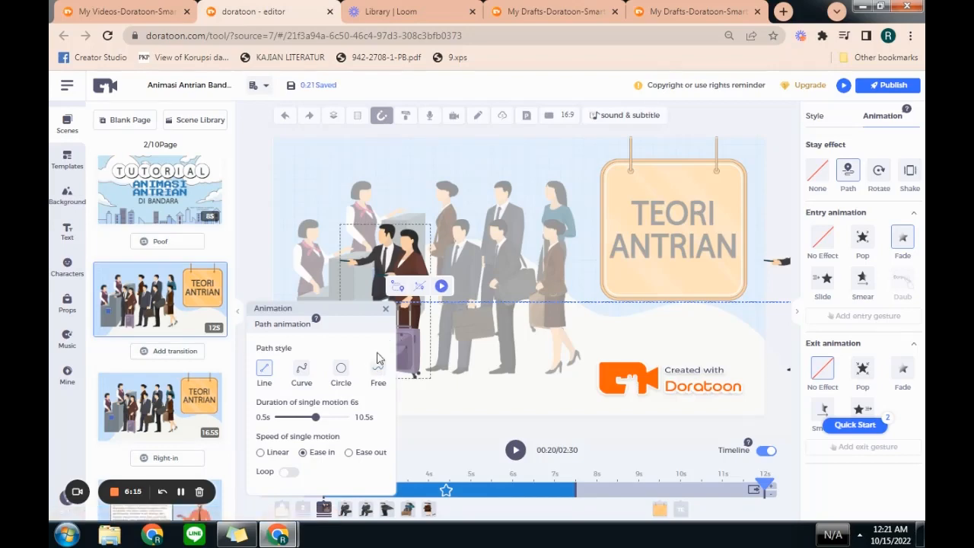
Preview the path animation of the queueing passengers in the second scene and close the path settings
left_click(442, 292)
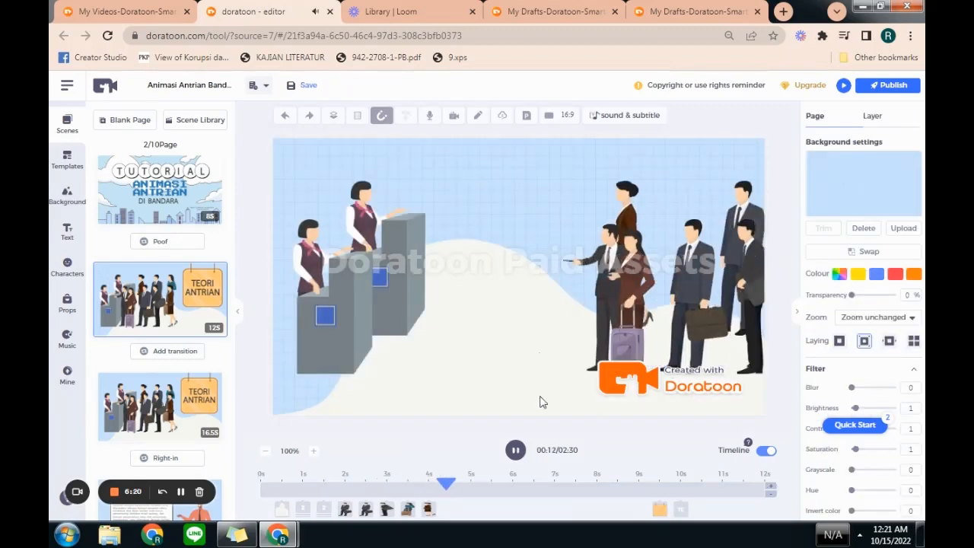
left_click(514, 455)
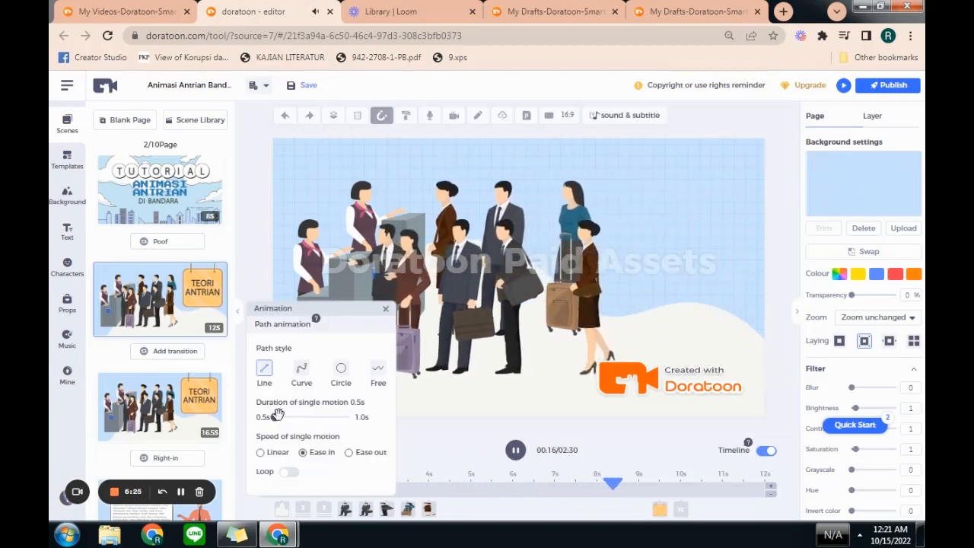
left_click(387, 313)
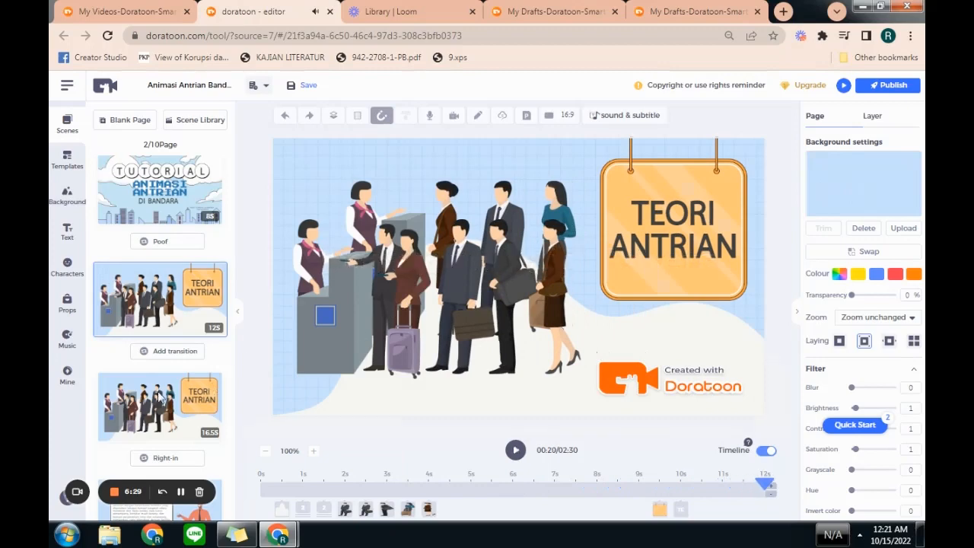
Open the third scene, play its zoom onto the TEORI ANTRIAN sign, and return the playhead to 0 s
left_click(160, 401)
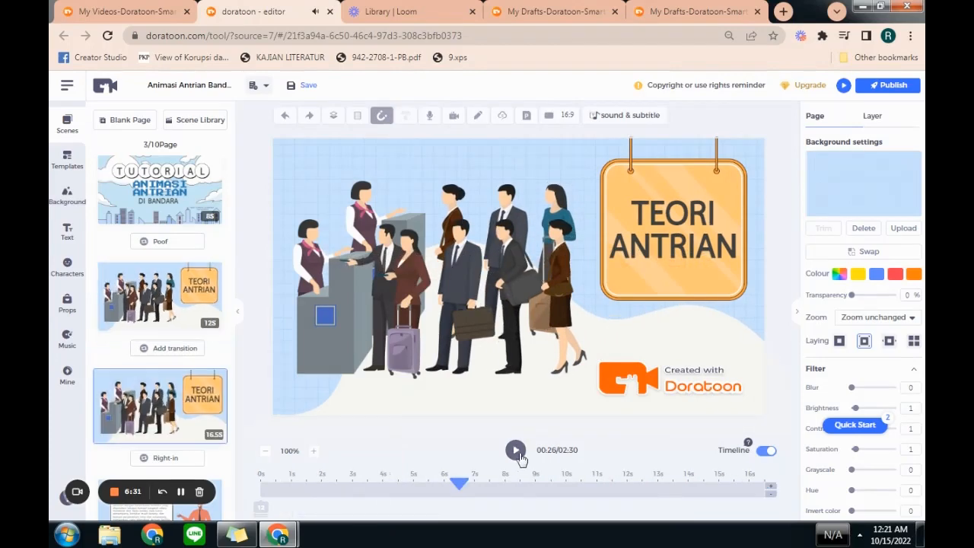
left_click(516, 452)
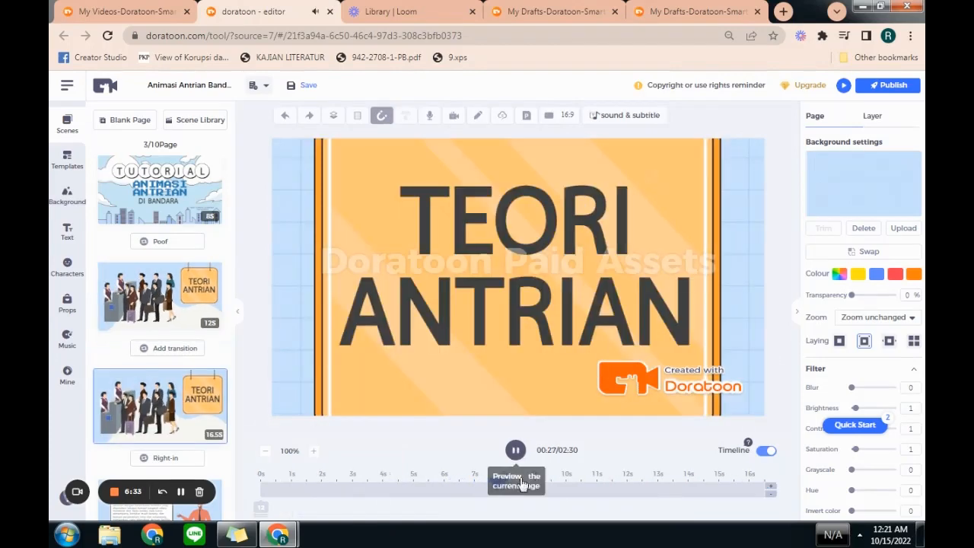
left_click(516, 460)
left_click_drag(536, 488, 252, 452)
left_click(515, 451)
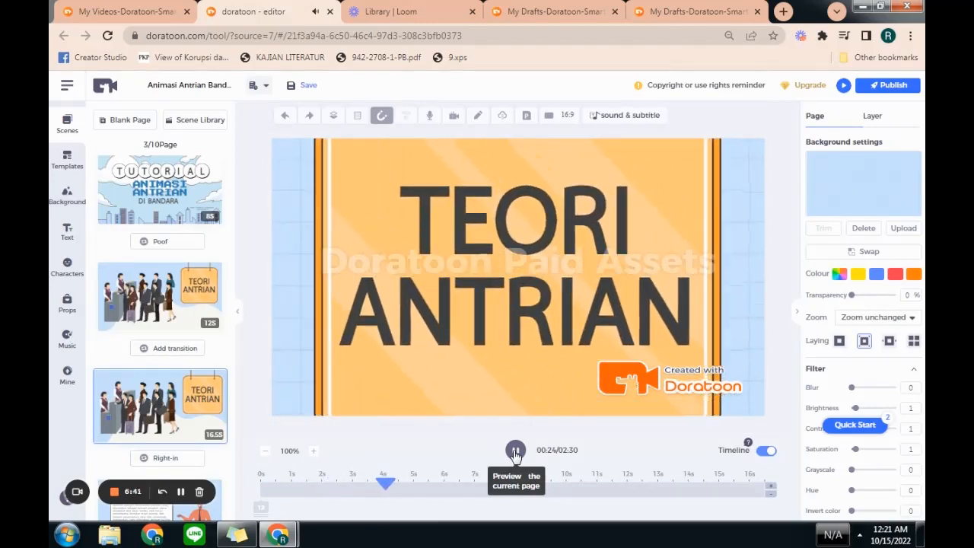
left_click(516, 454)
left_click_drag(418, 486, 288, 457)
left_click(259, 479)
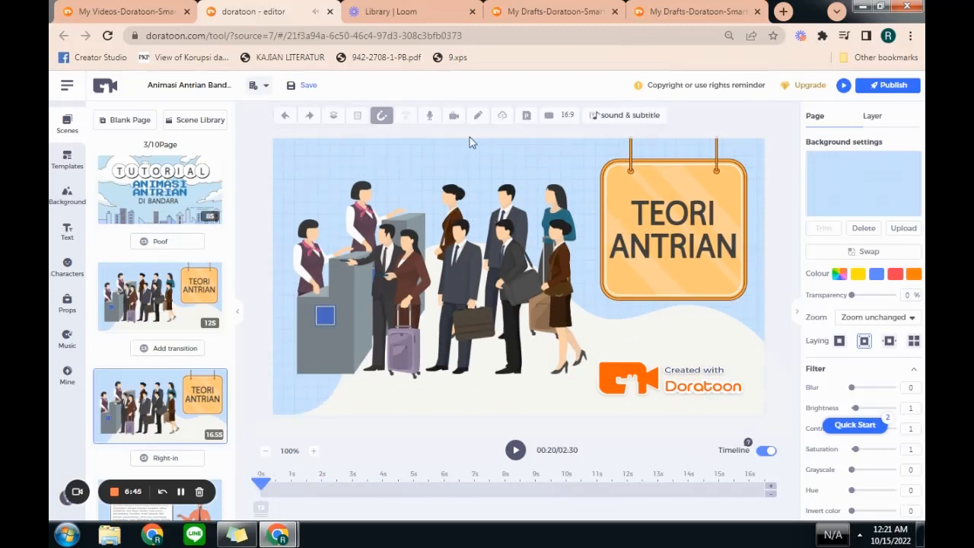
Show the third scene's camera lenses and shorten Lens1 on the timeline to end at about 2.5 s
left_click(456, 121)
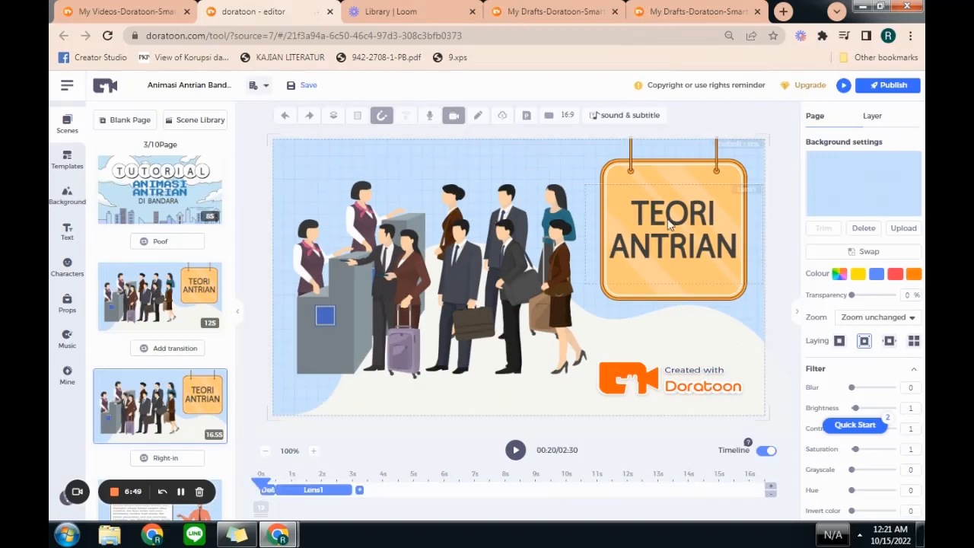
left_click(328, 492)
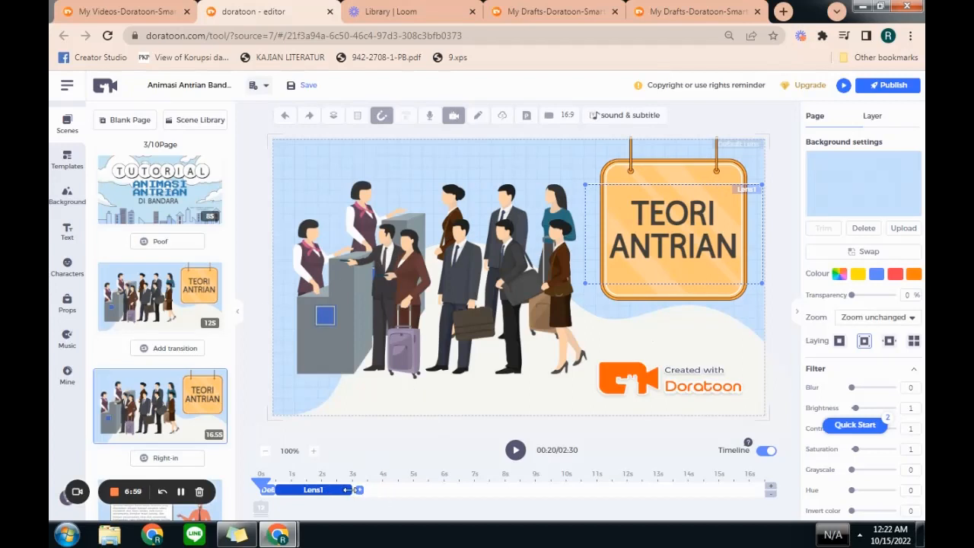
left_click_drag(347, 490, 334, 517)
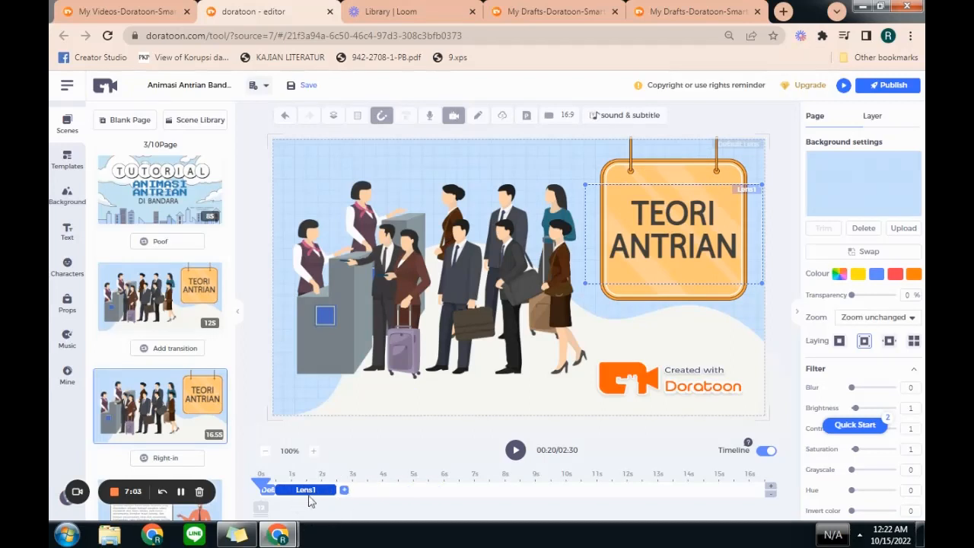
left_click_drag(260, 484, 326, 490)
left_click(254, 489)
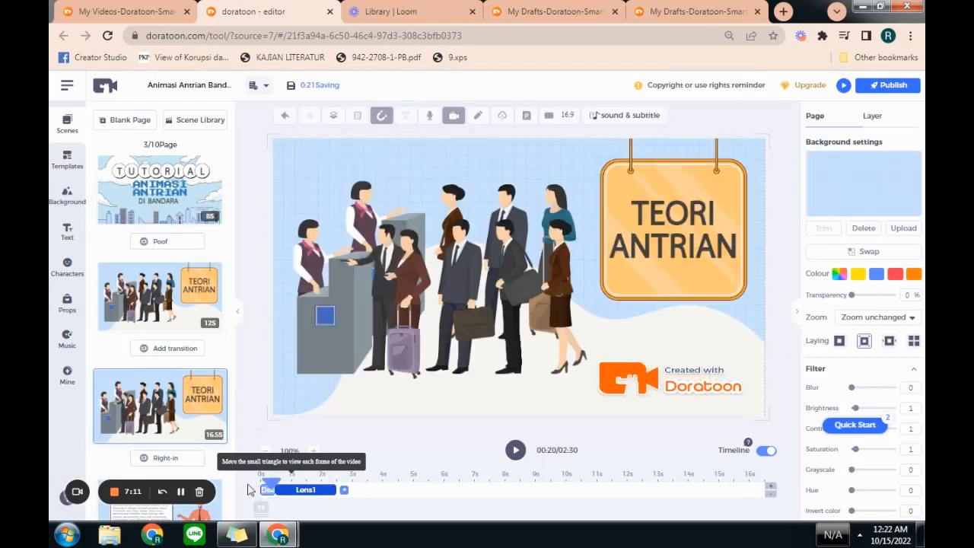
Add a second camera lens framing the queueing passengers and extend it to end at about 7.5 s
left_click(344, 491)
left_click_drag(494, 246, 473, 229)
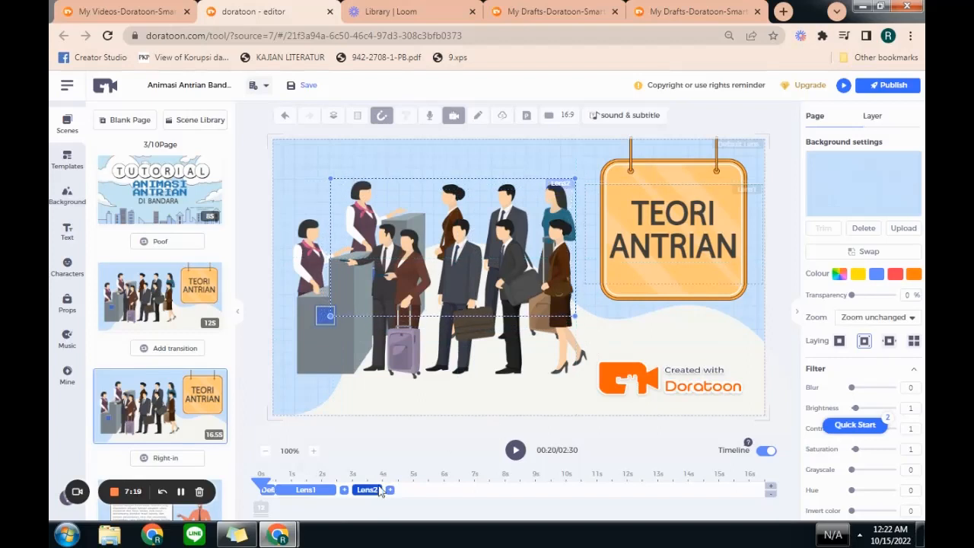
left_click_drag(383, 493, 496, 492)
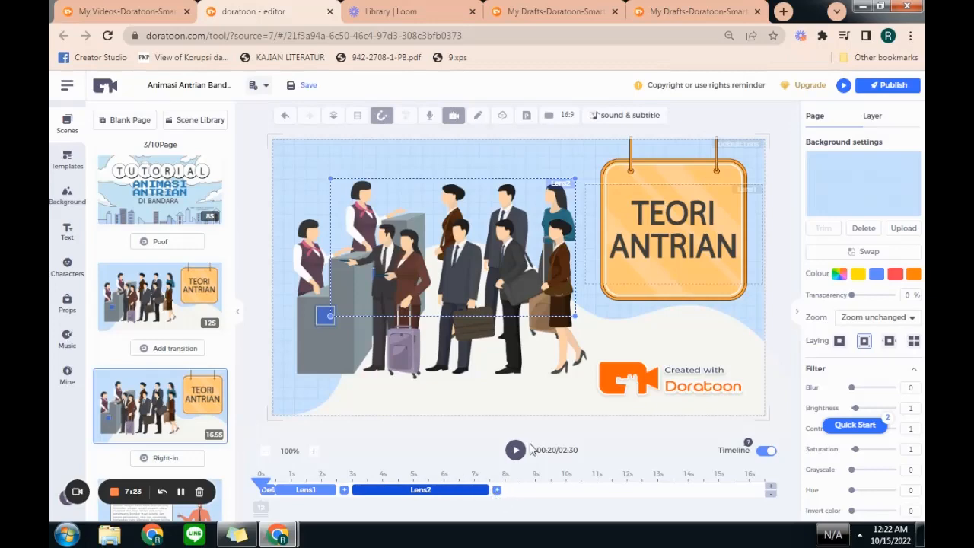
Preview the third scene's camera movement through both lenses and exit camera editing
left_click(516, 451)
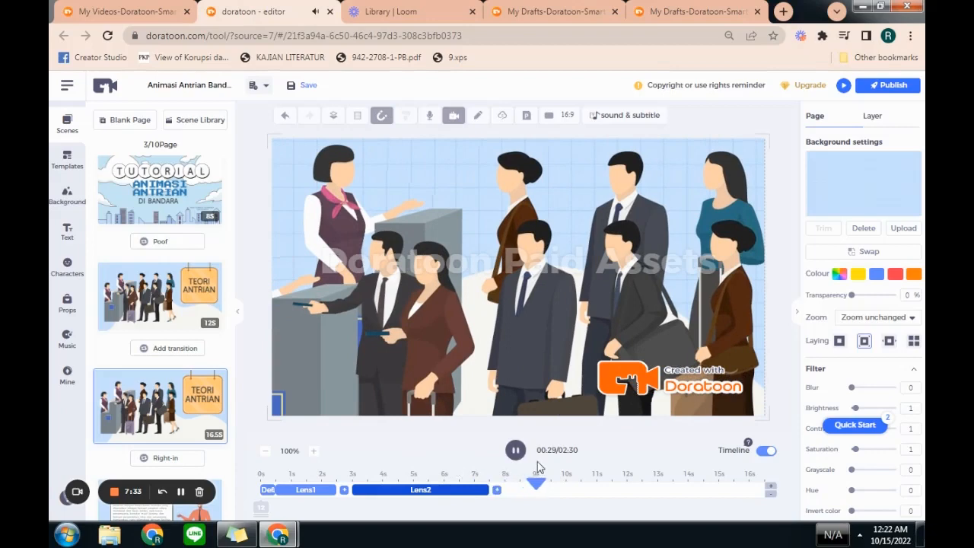
left_click(516, 450)
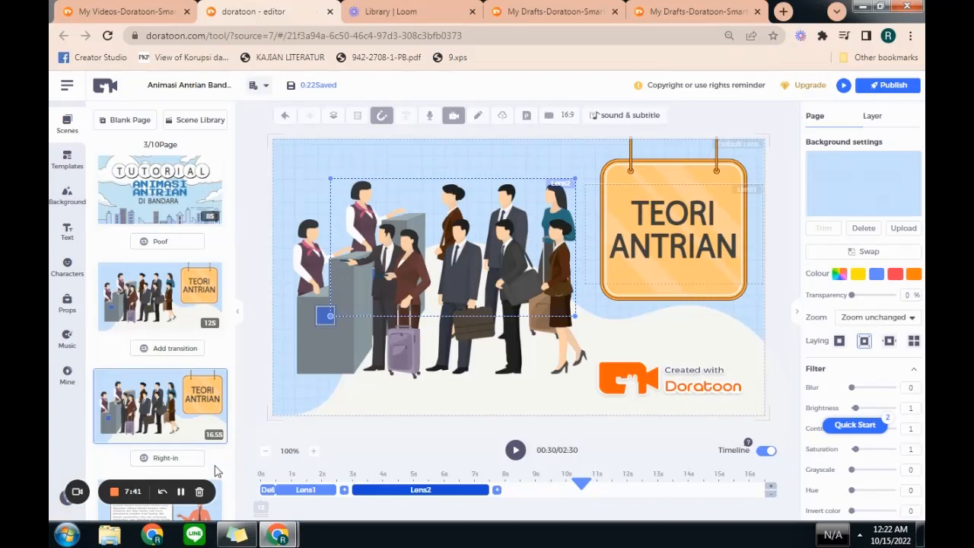
left_click(252, 364)
left_click(253, 202)
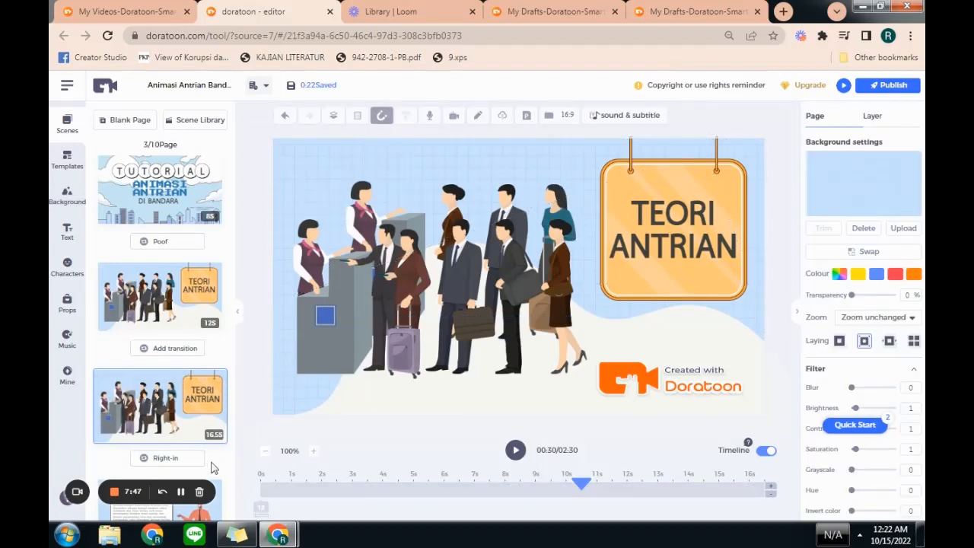
Open the Studi Kasus scene and view the animation settings of the M/M/6/Inf/Inf/FCFS heading
scroll(213, 468, "down", 8)
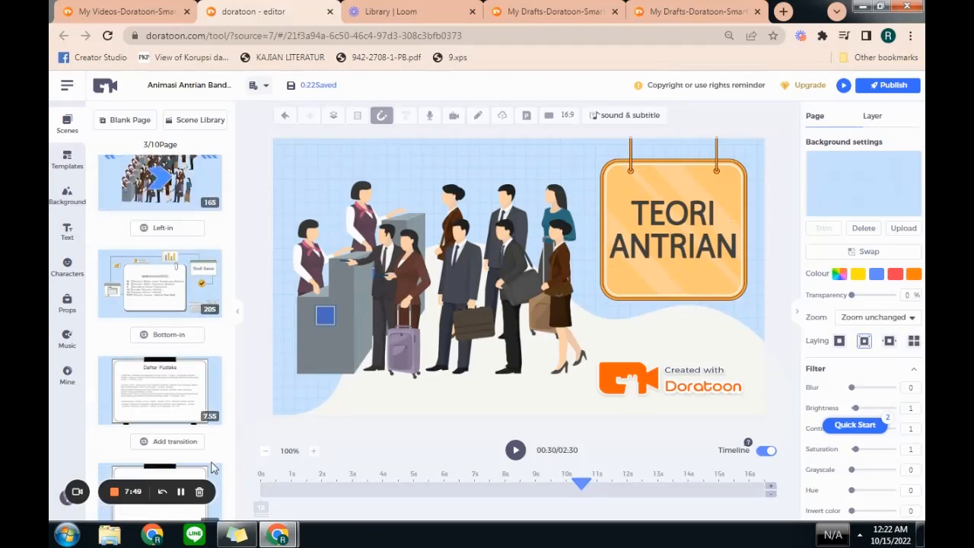
scroll(213, 468, "down", 1)
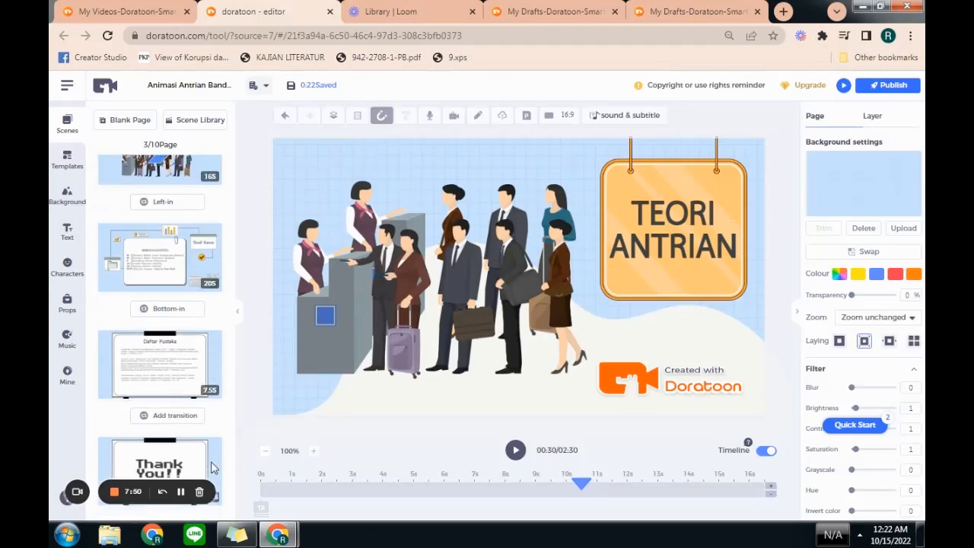
left_click(141, 281)
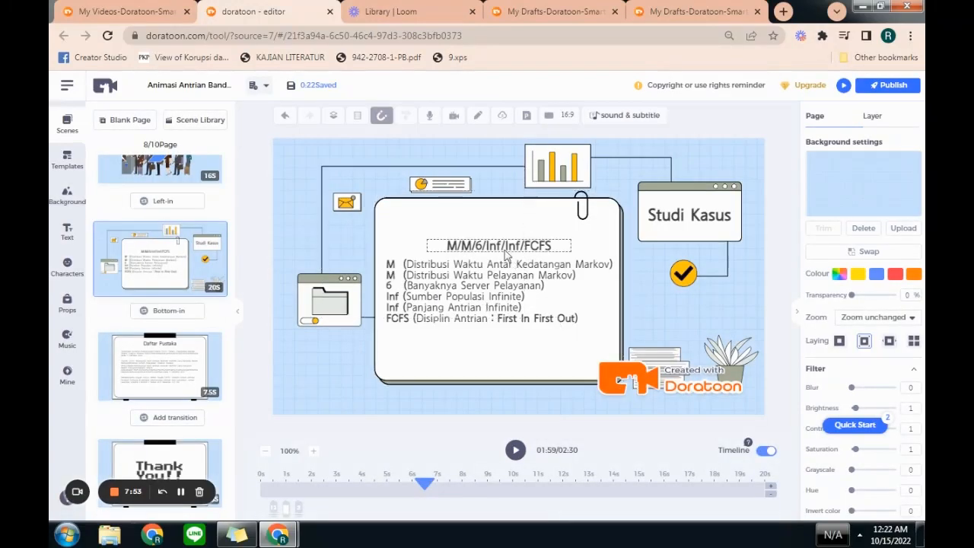
left_click(504, 249)
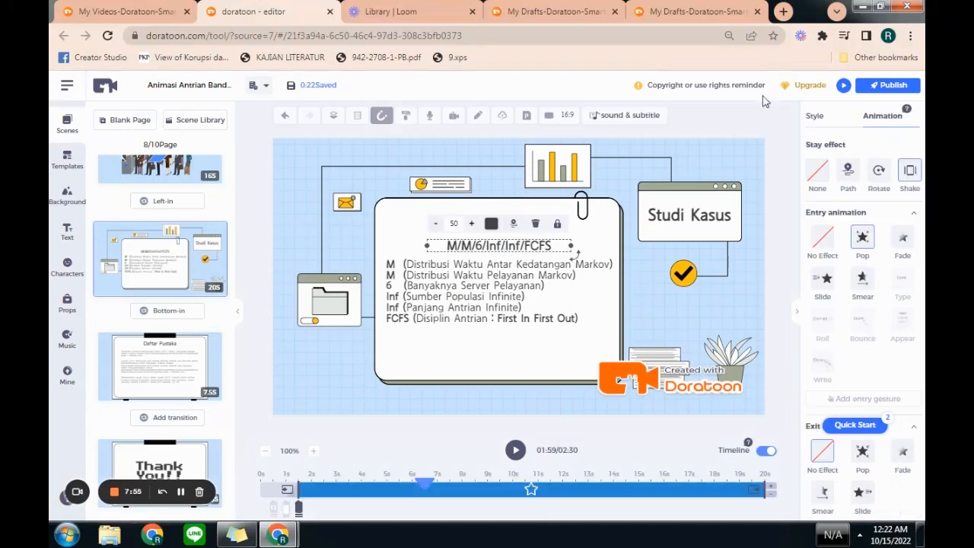